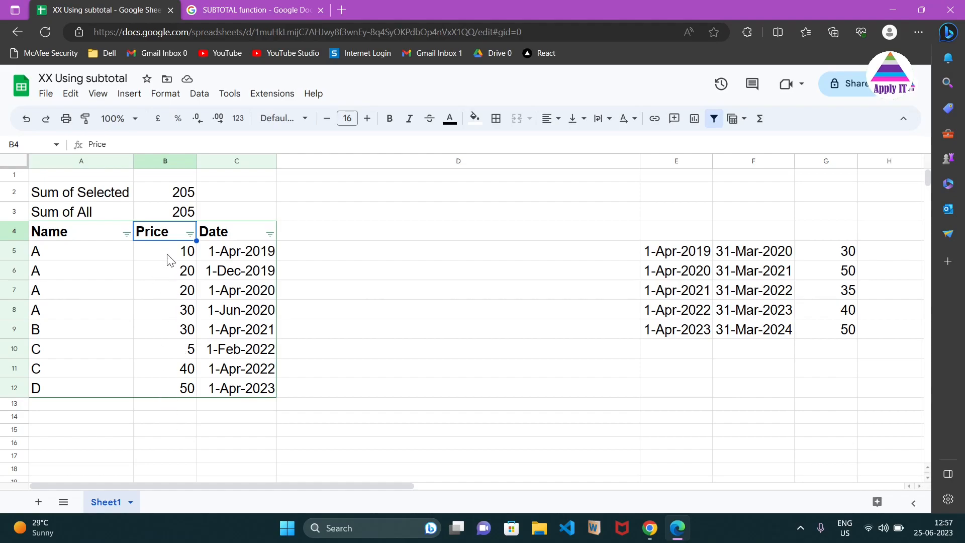
Step: Filter the table by the Name column so that value B is excluded and A, C and D stay selected
click(181, 217)
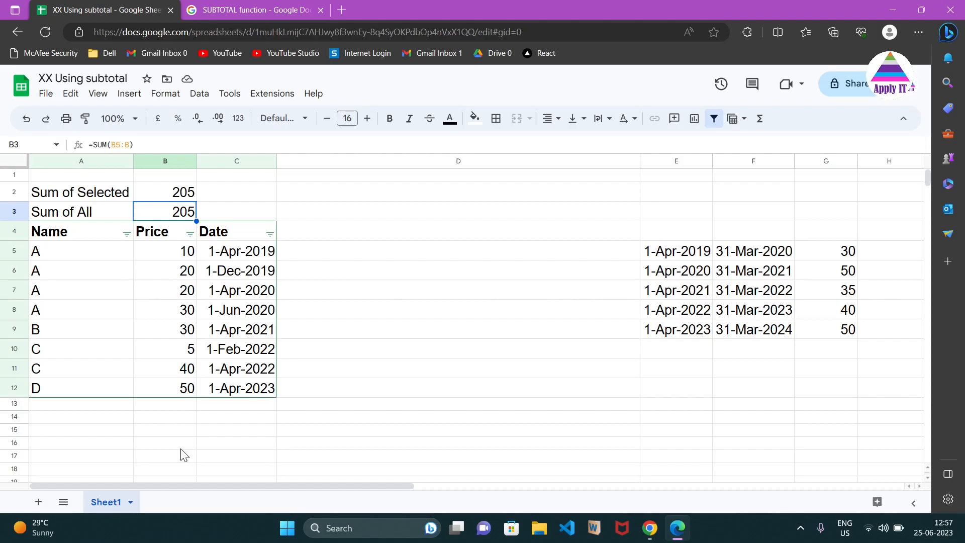
click(126, 234)
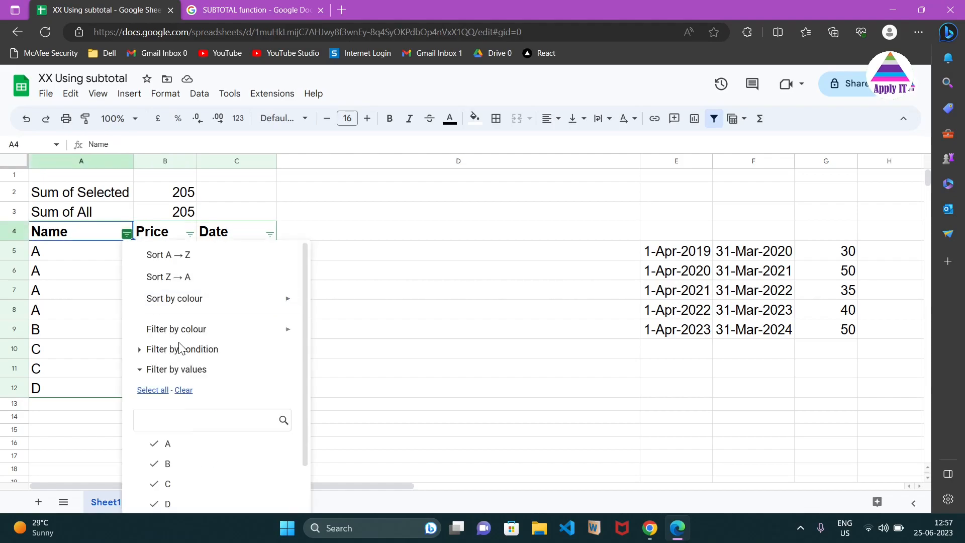
scroll(171, 406, down, 2)
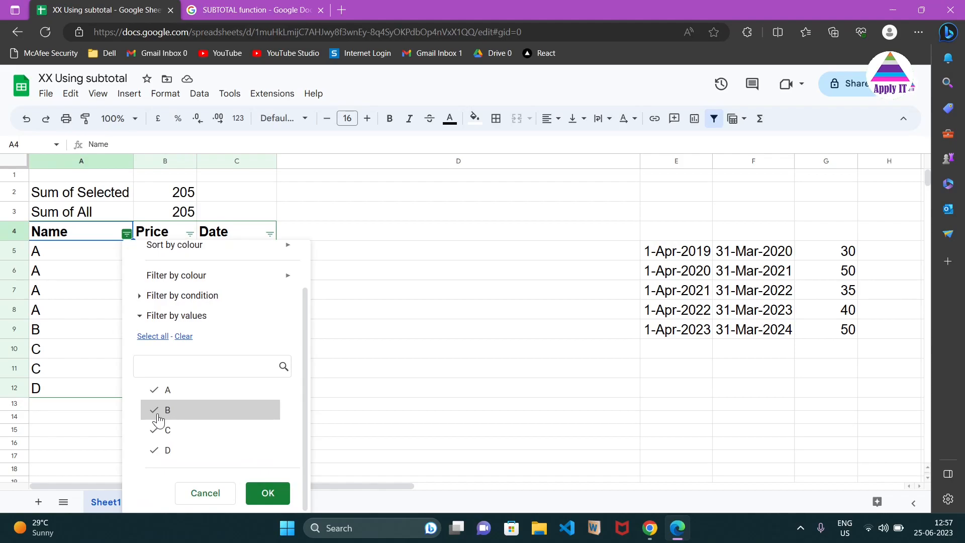
click(153, 416)
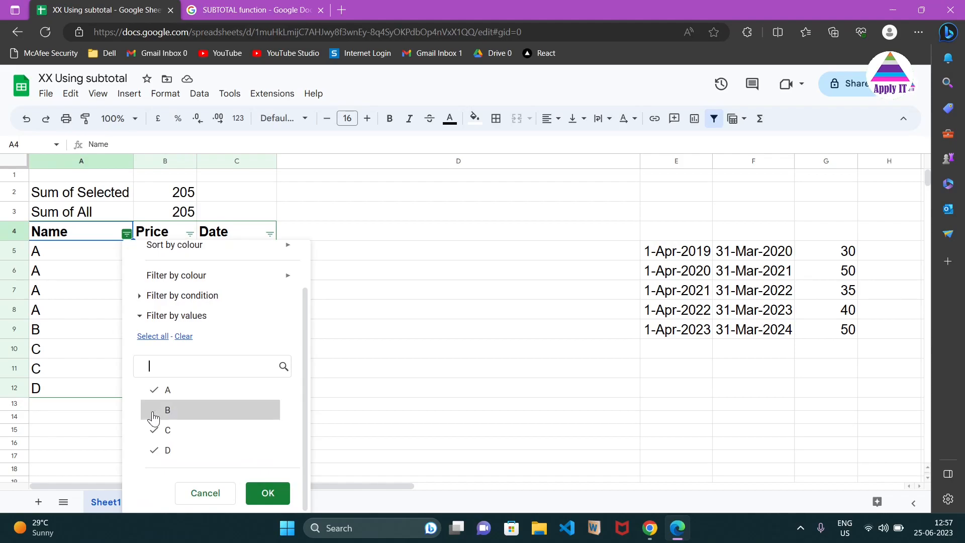
click(261, 494)
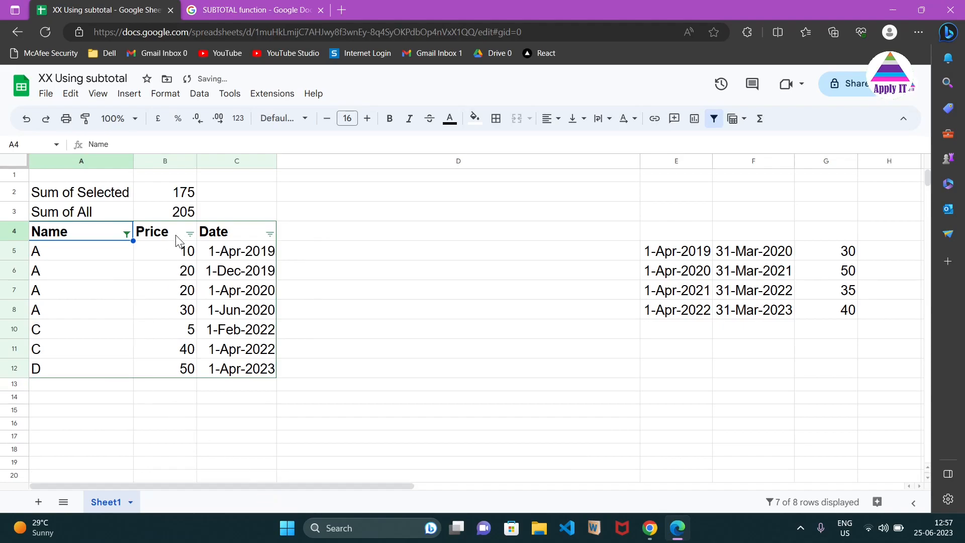
Step: Examine the SUBTOTAL formula in cell B2 and compare its function code 9 with the code list on the SUBTOTAL help page
click(177, 221)
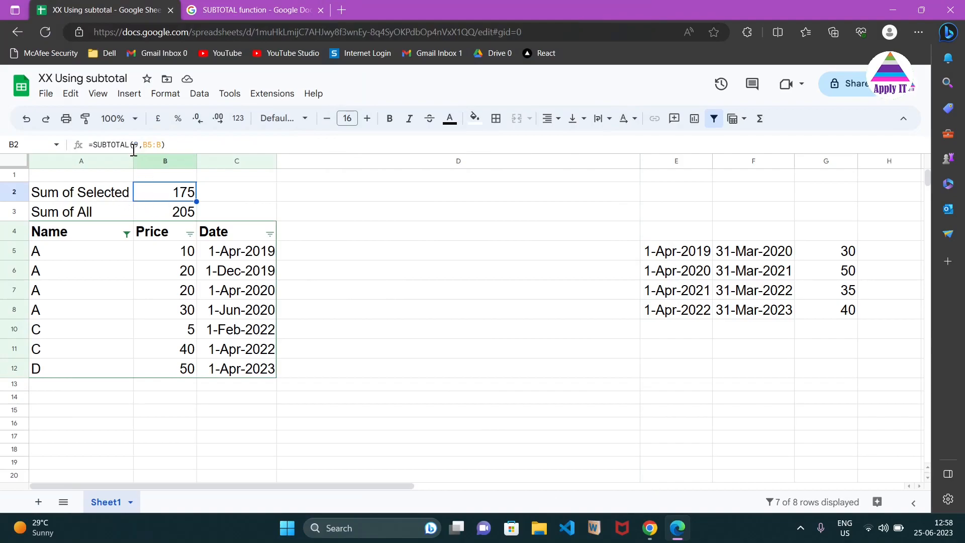
click(138, 146)
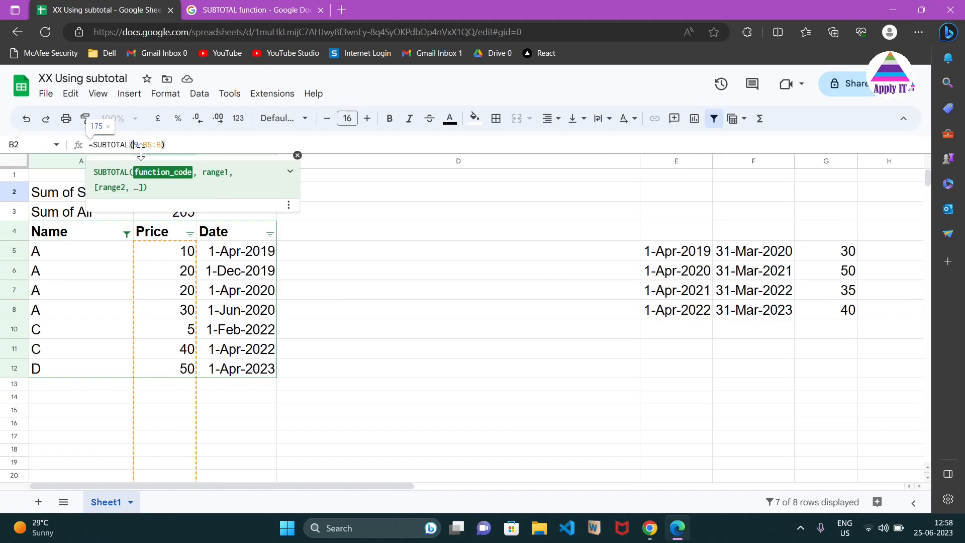
key(Escape)
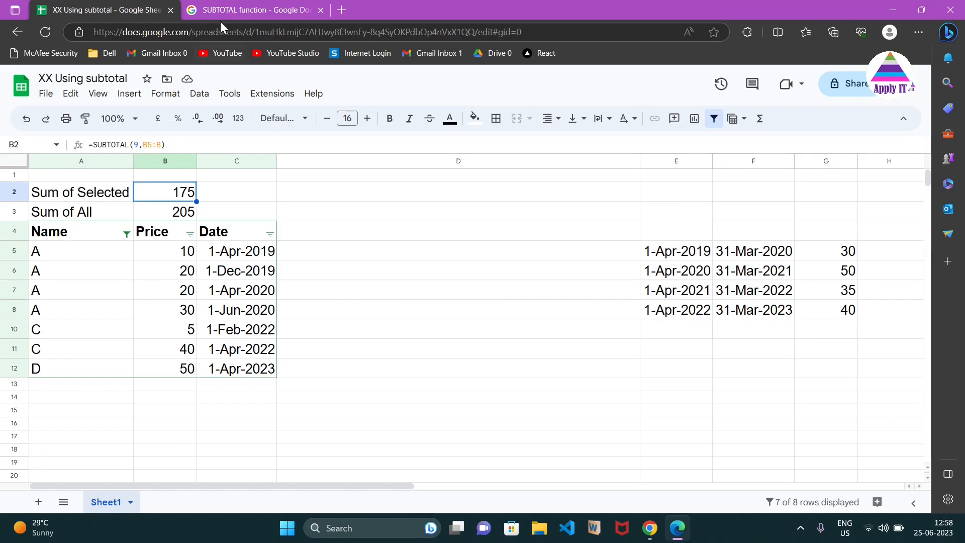
click(235, 8)
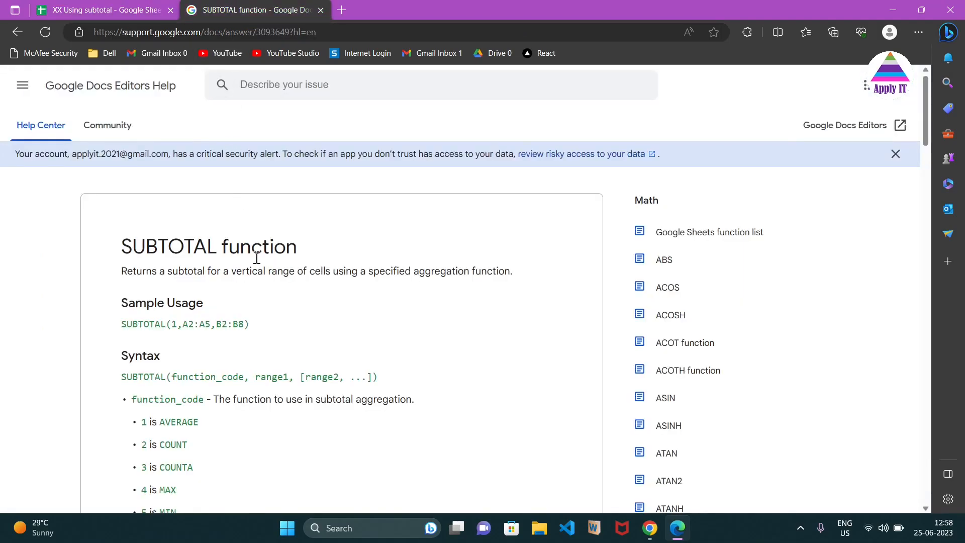
scroll(256, 258, down, 4)
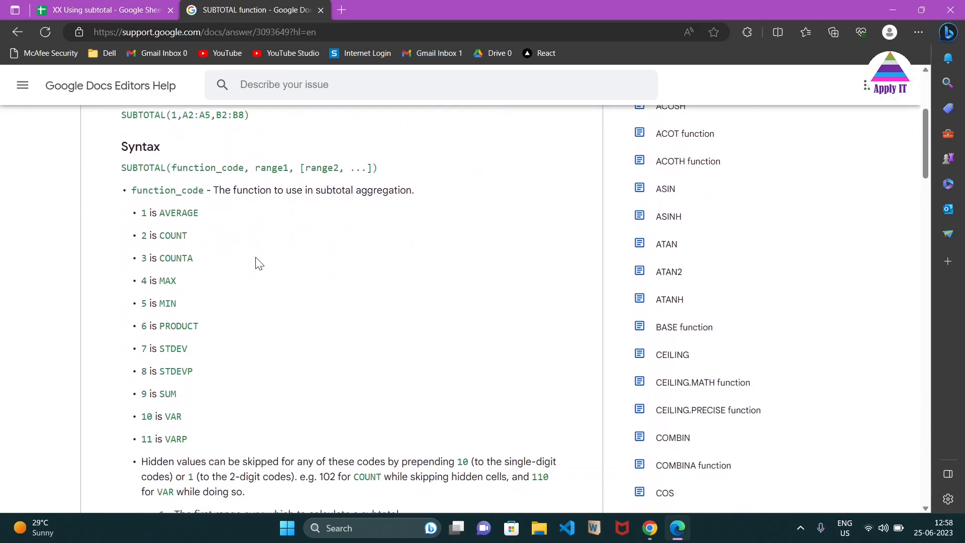
scroll(257, 264, down, 1)
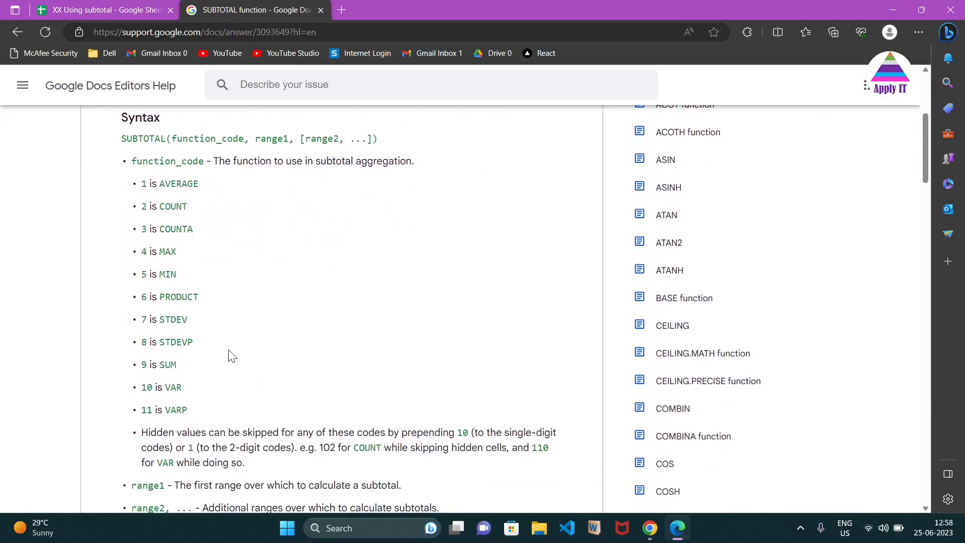
double_click(168, 365)
double_click(144, 365)
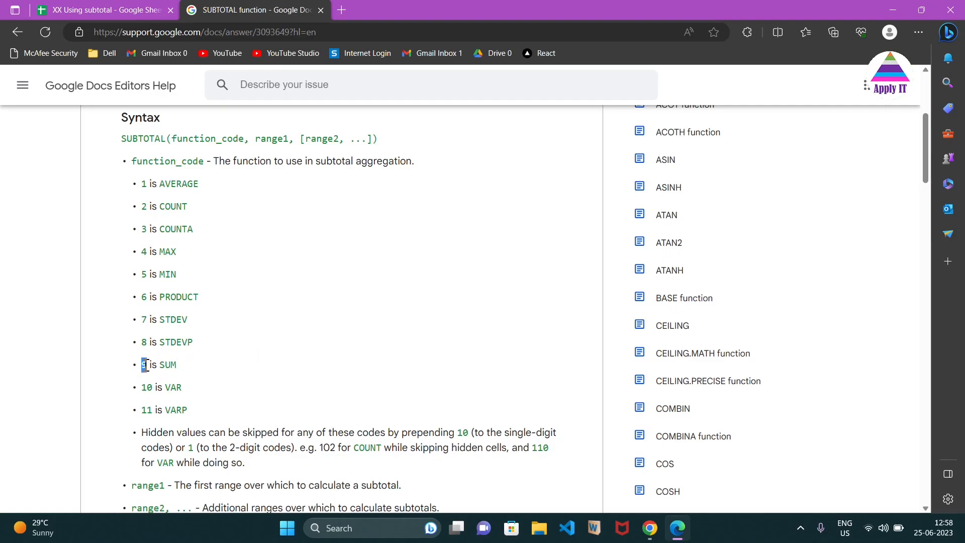
click(119, 11)
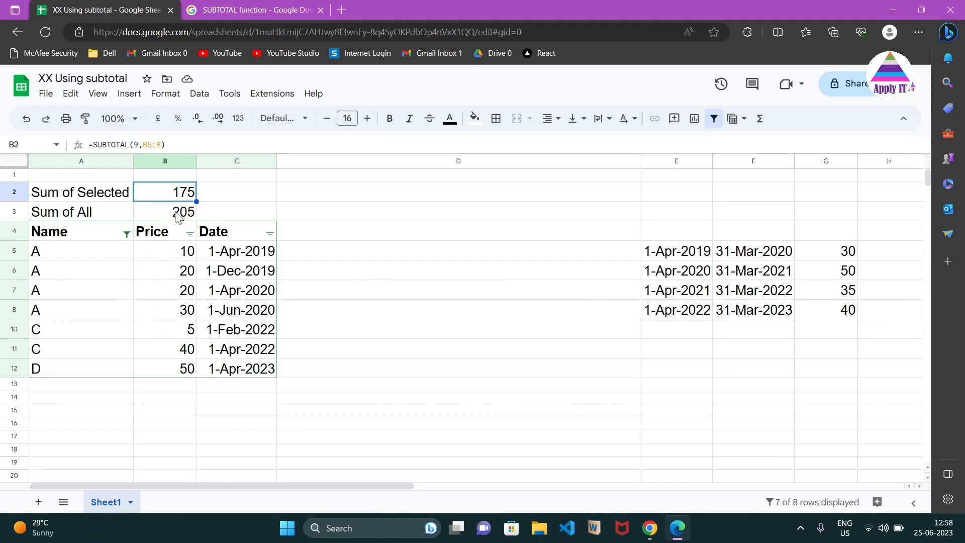
click(212, 8)
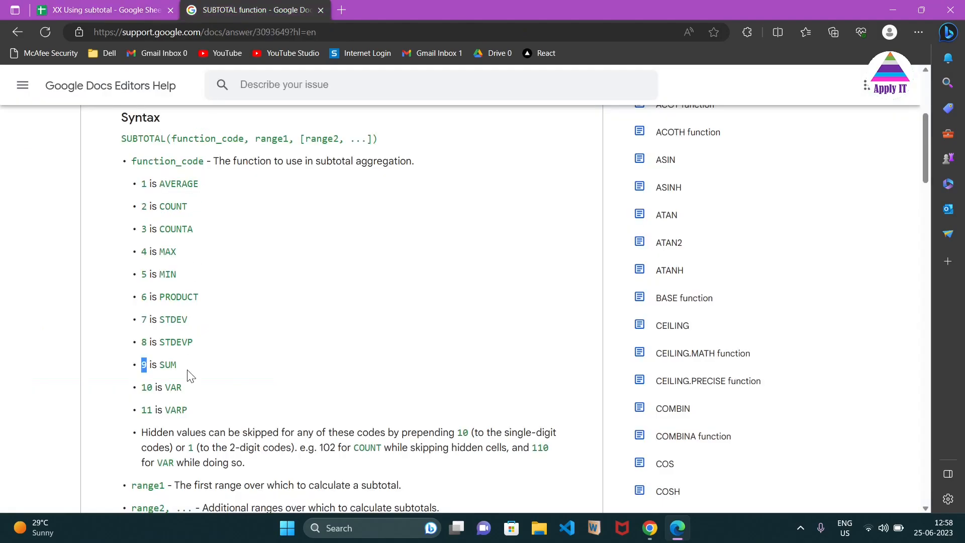
click(107, 11)
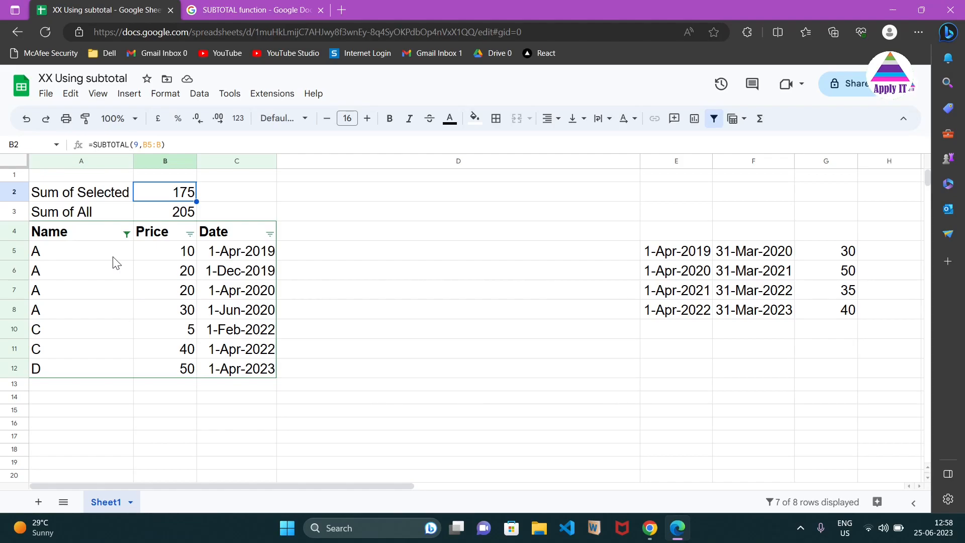
click(259, 10)
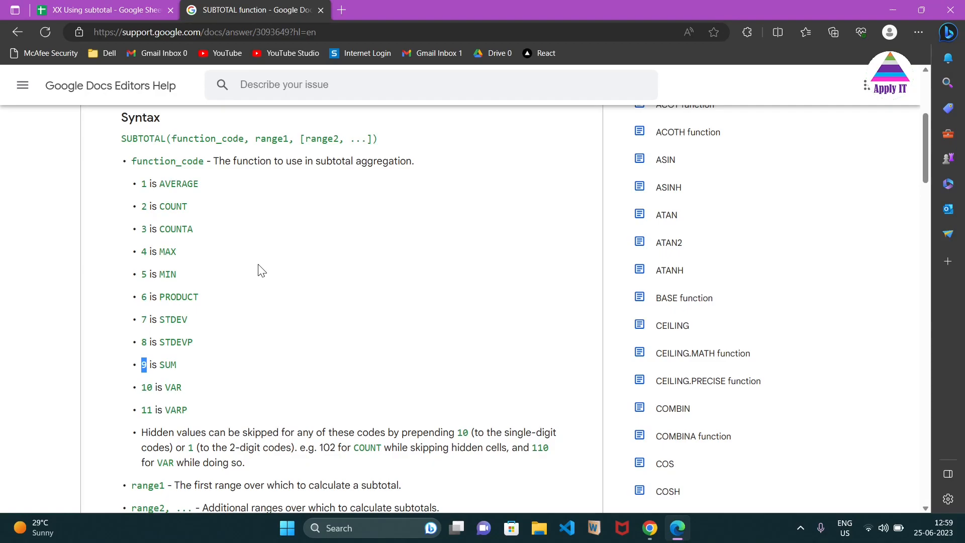
click(121, 10)
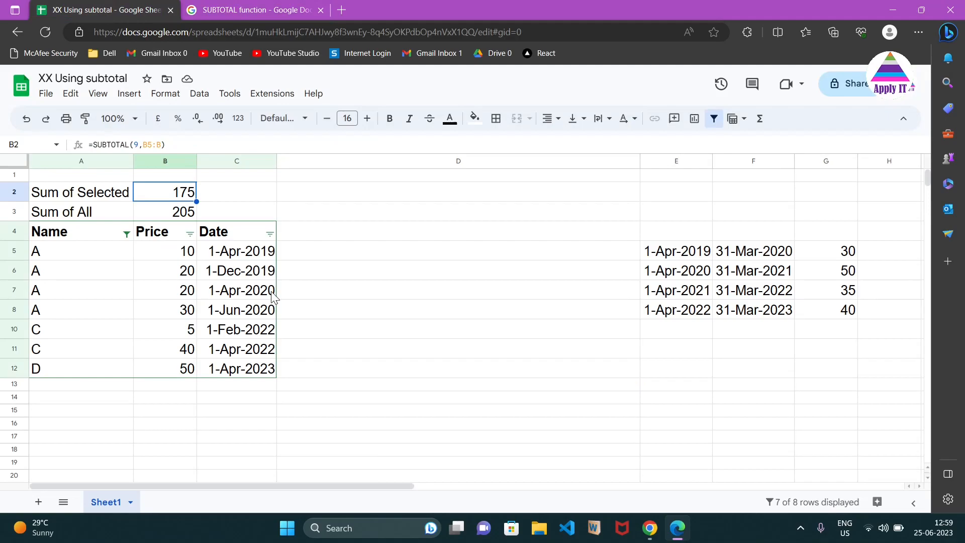
Step: Clear the Name column's filter by selecting all of its values again
click(125, 234)
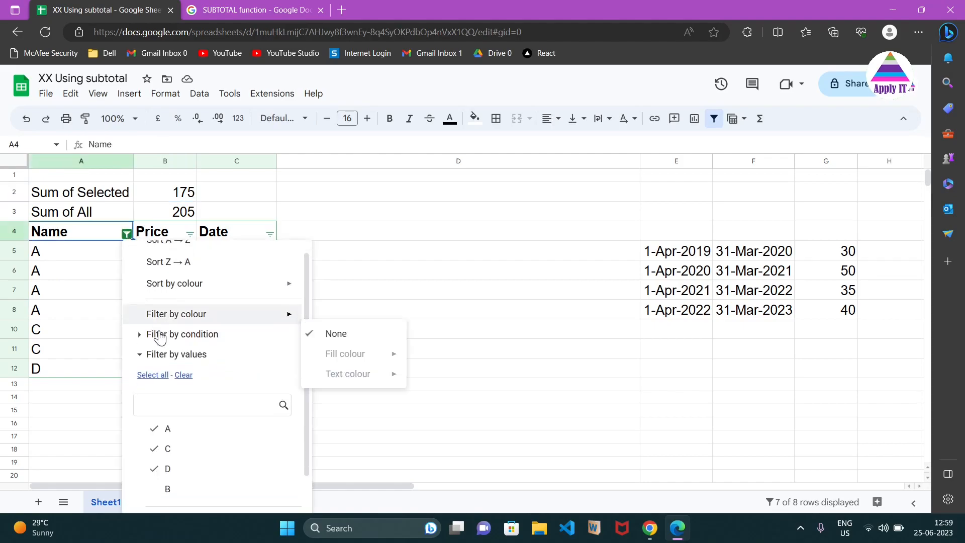
scroll(160, 338, down, 1)
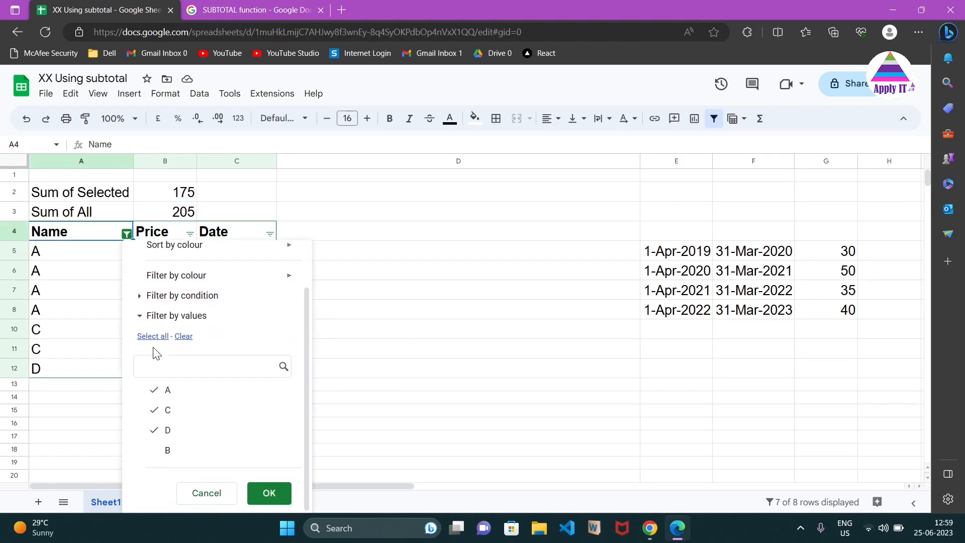
click(153, 337)
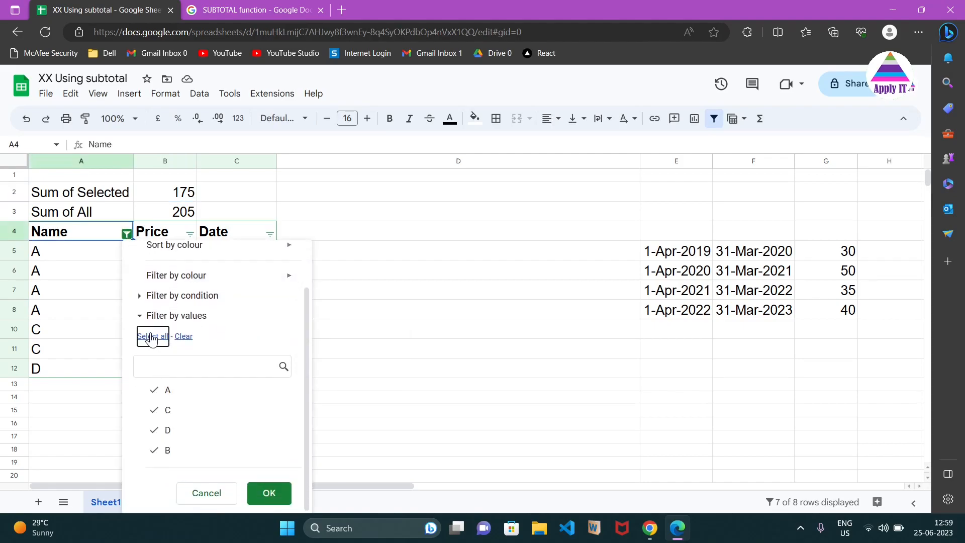
click(257, 495)
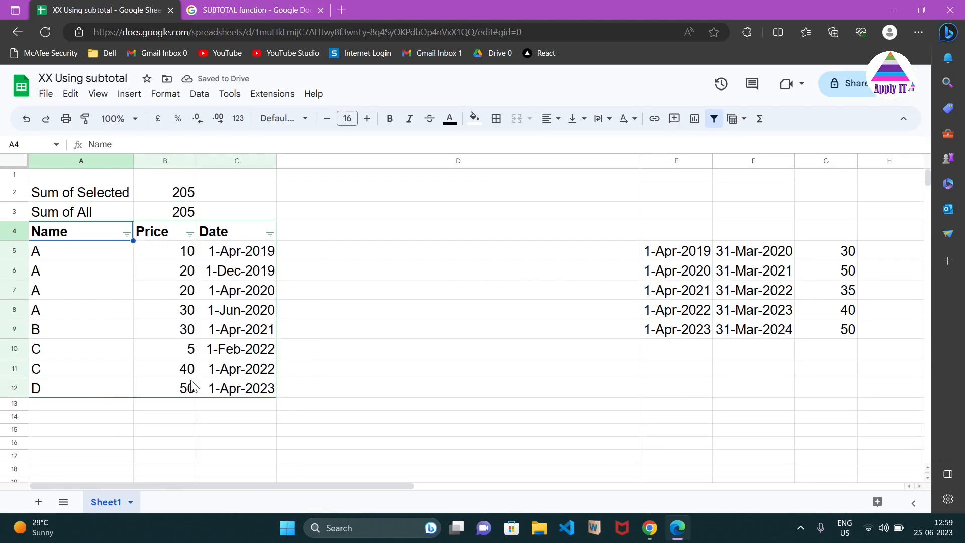
Step: Narrow the empty column D to bring the date-range table close to the filtered data
click(178, 193)
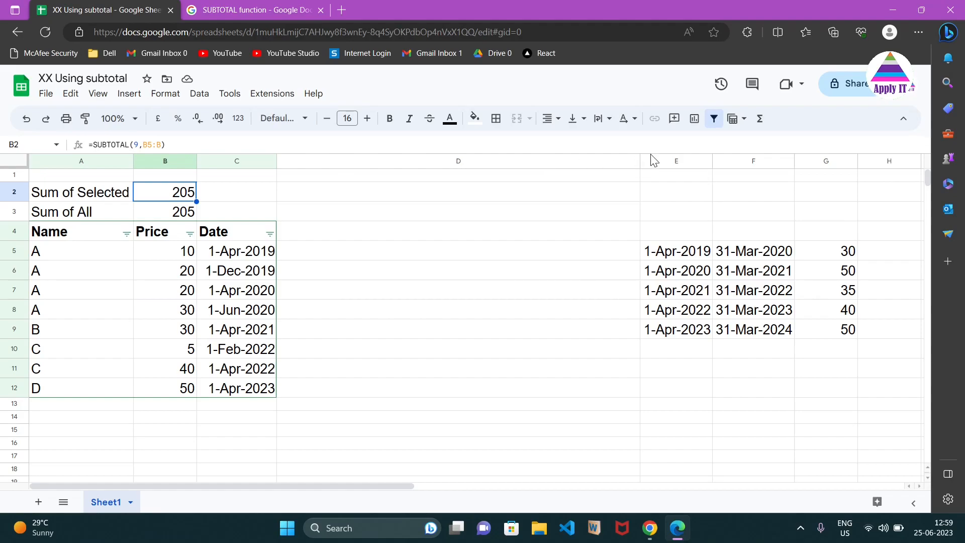
drag(640, 161, 319, 166)
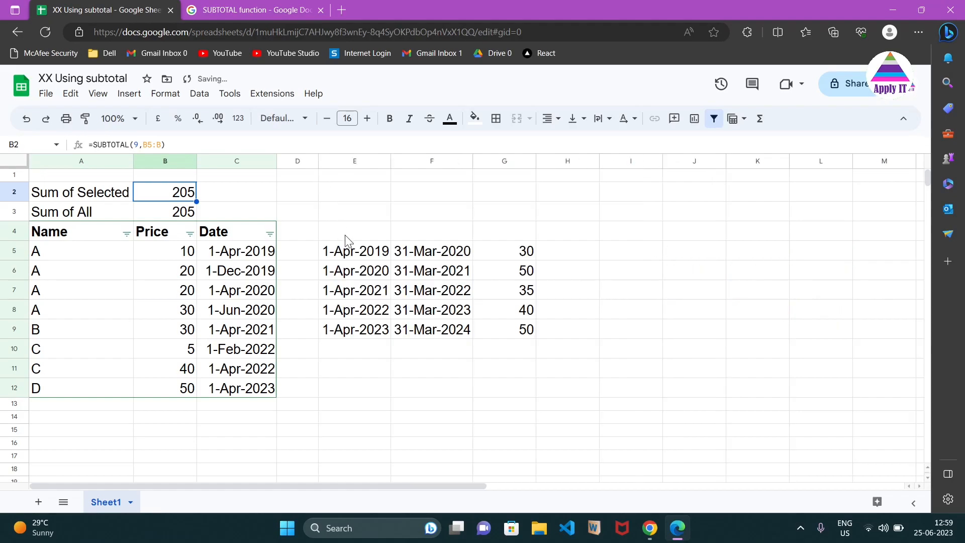
Step: Examine the start date in E5, the end date in F5 and the SUM(QUERY) formula in G5 that uses them
click(371, 259)
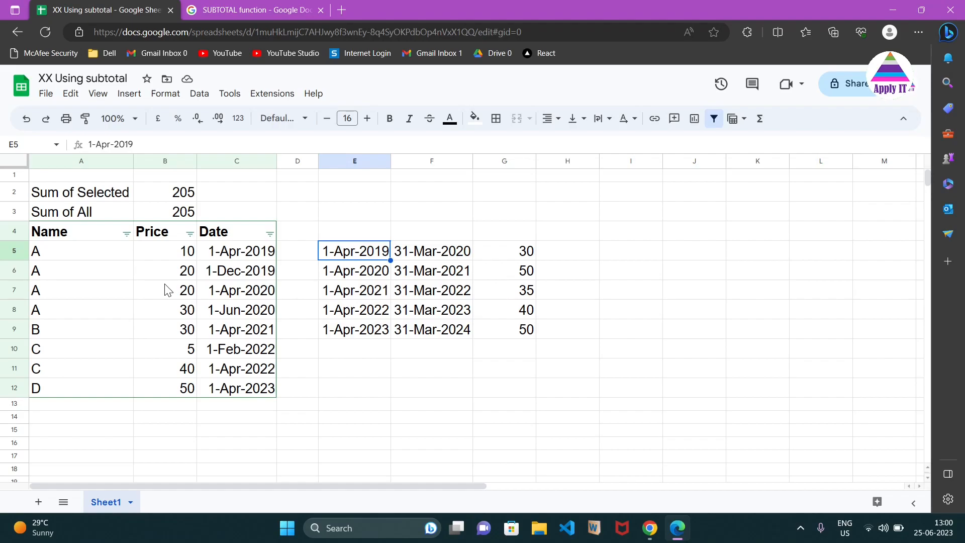
click(442, 257)
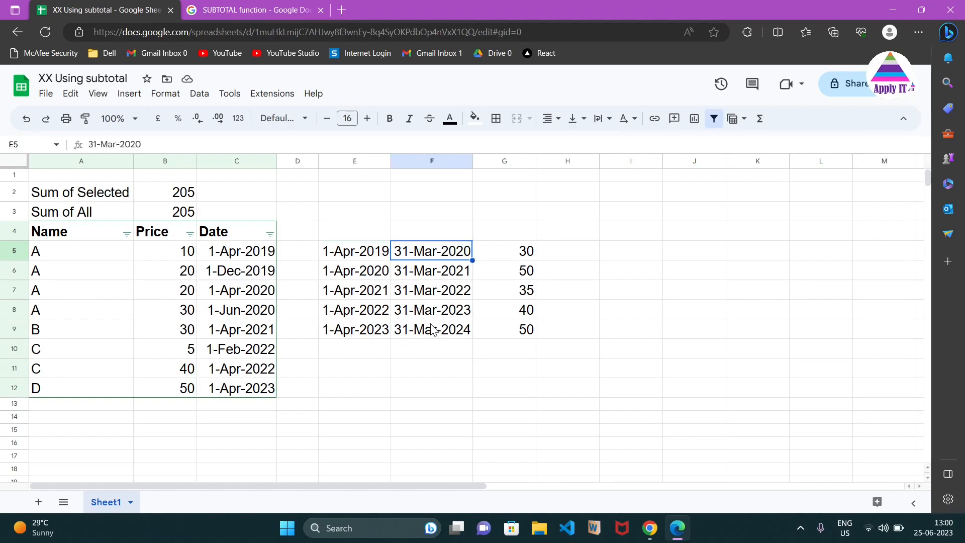
click(494, 254)
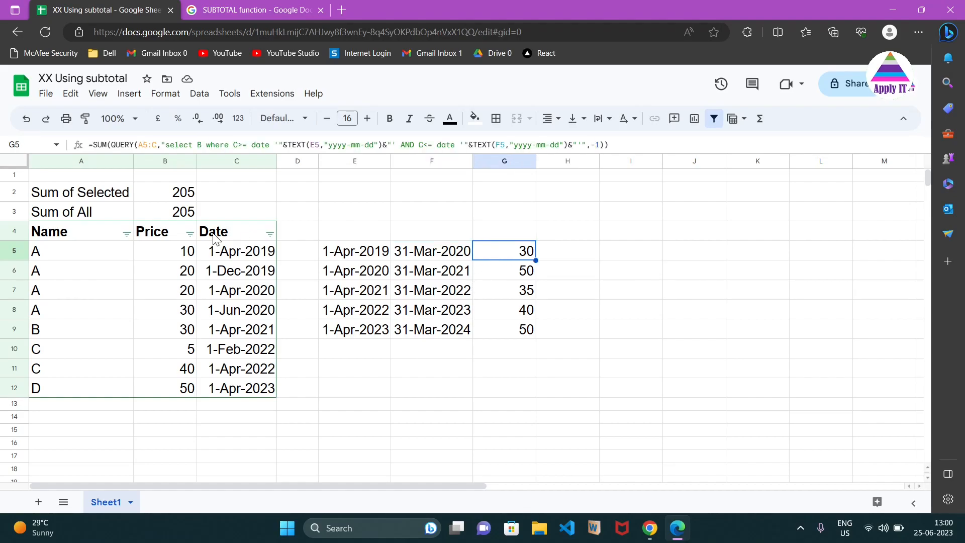
double_click(121, 143)
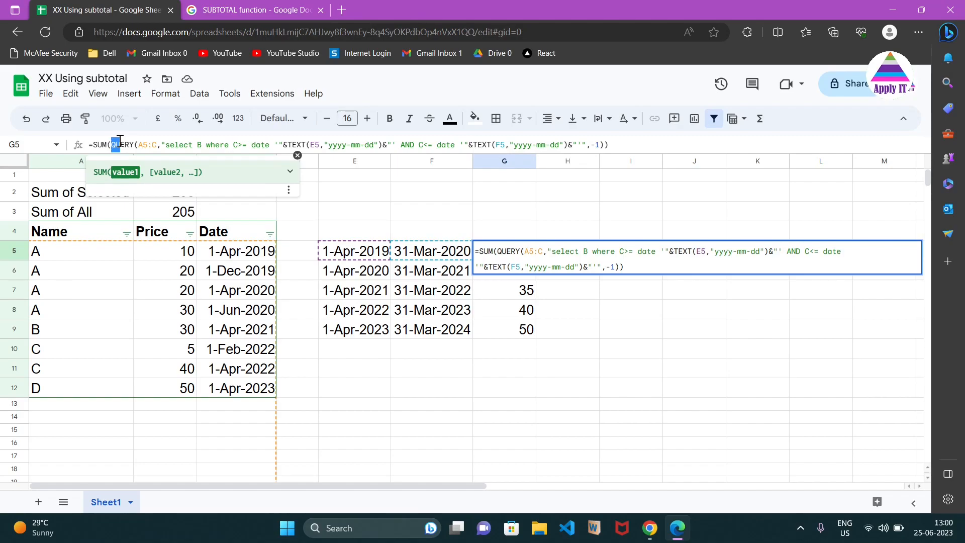
key(Escape)
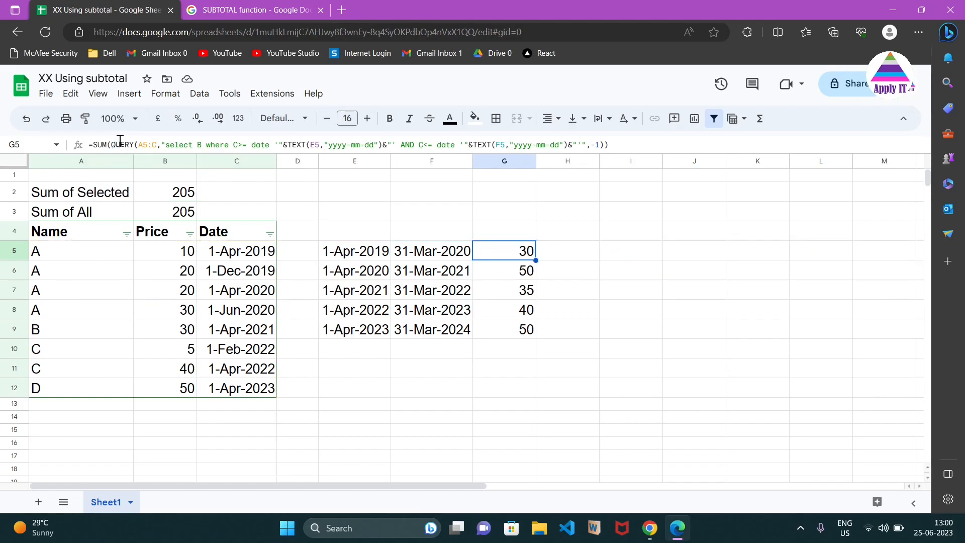
click(120, 143)
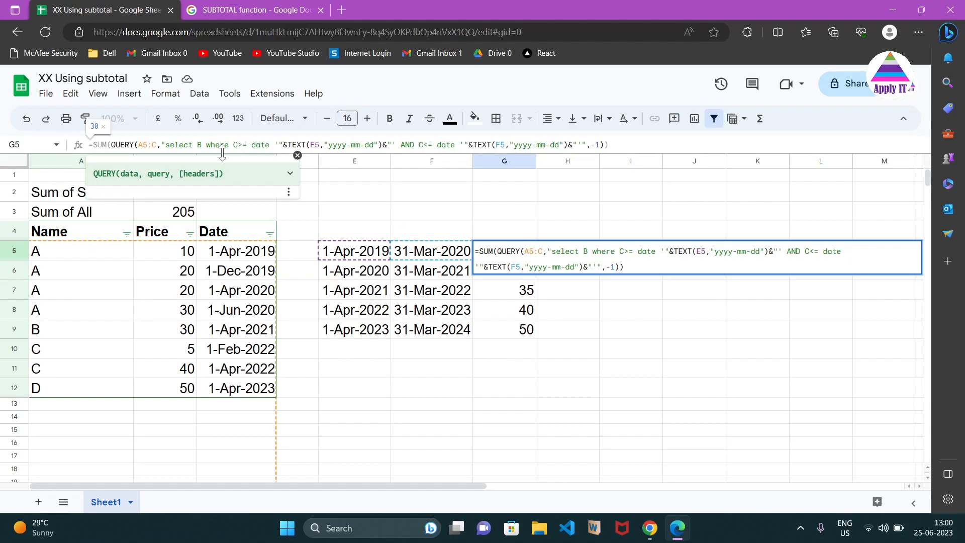
click(98, 146)
key(Escape)
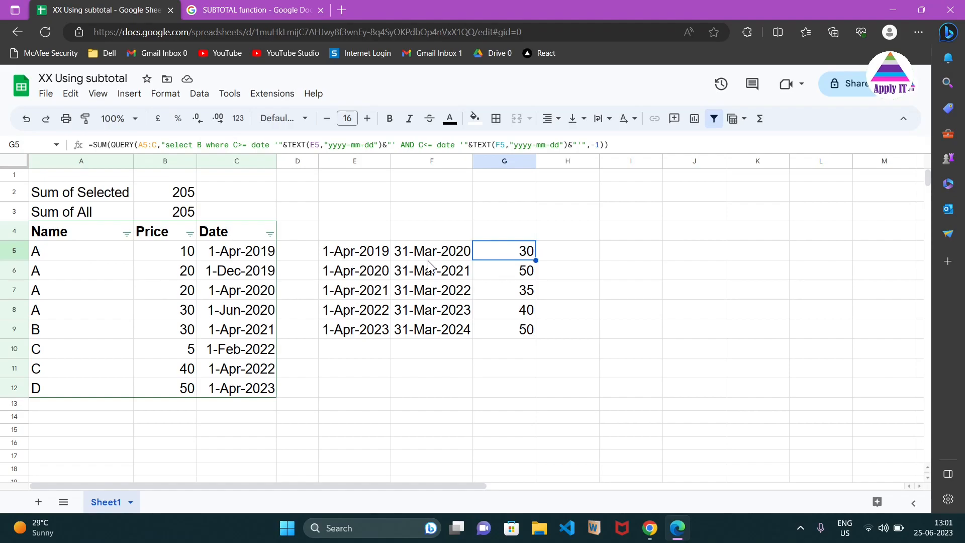
Step: Check the date-range sum formulas in G6 to G8, and compare the SUBTOTAL formula in B2 with the QUERY formula in G5
key(Down)
key(Down)
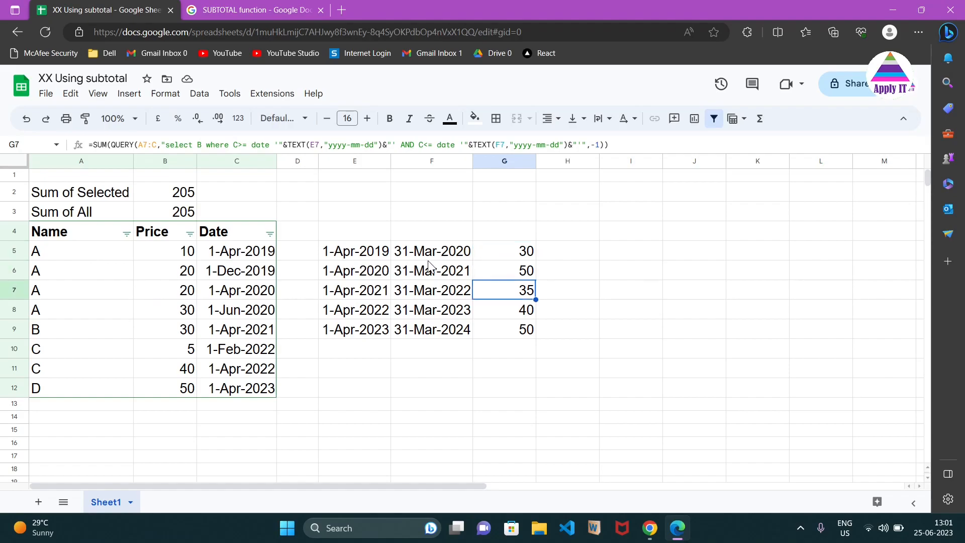
key(Down)
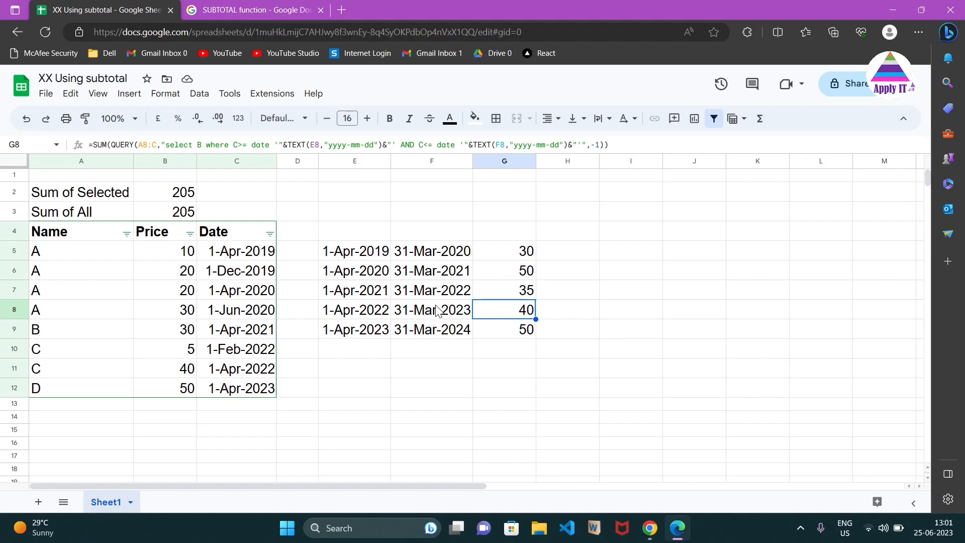
click(181, 195)
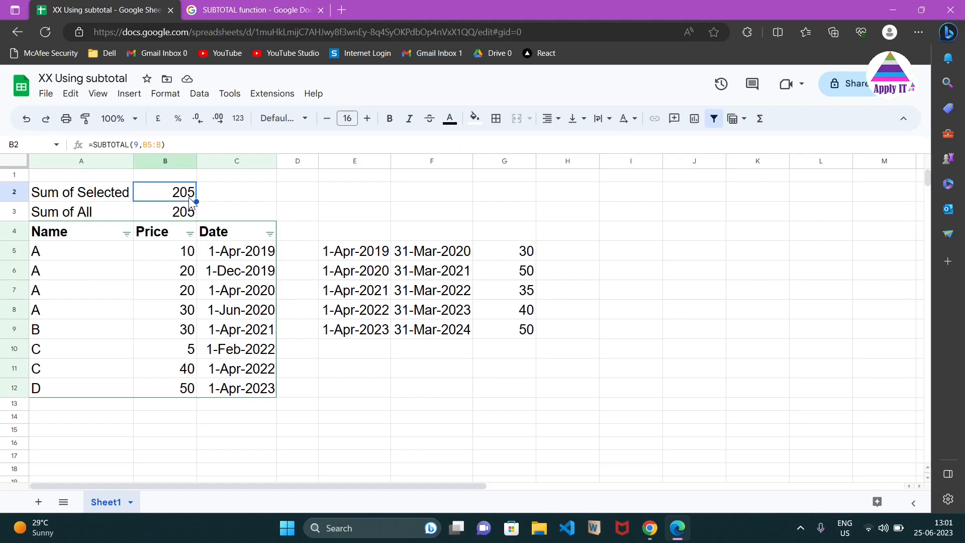
click(508, 253)
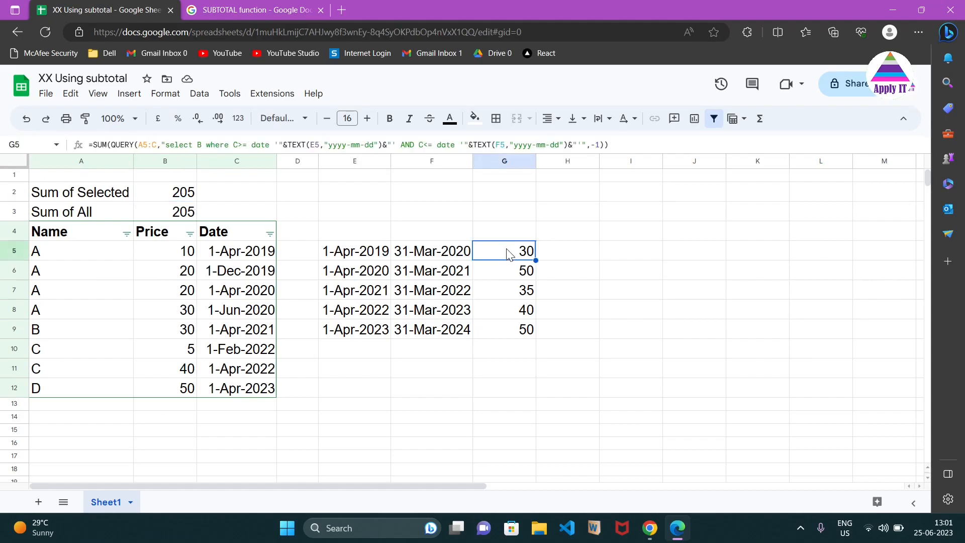